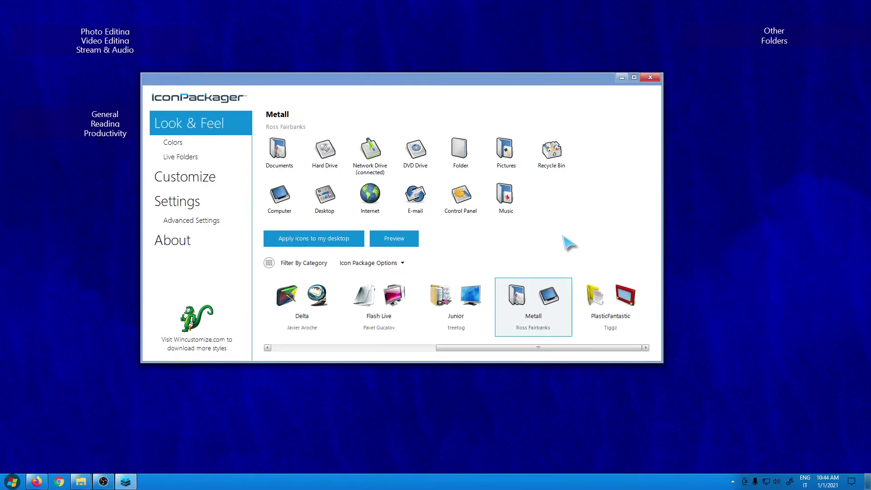
- Check IconPackager's version info, then minimize the Program Files (x86) and This PC windows
click(192, 245)
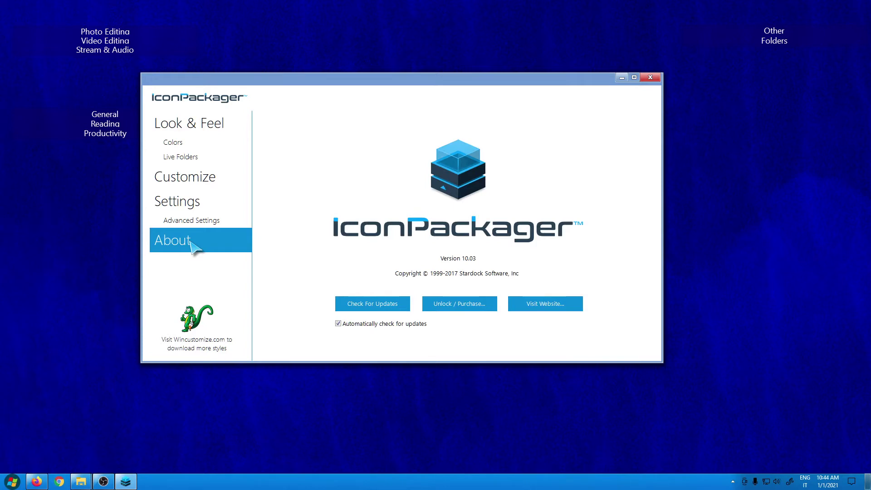
click(189, 130)
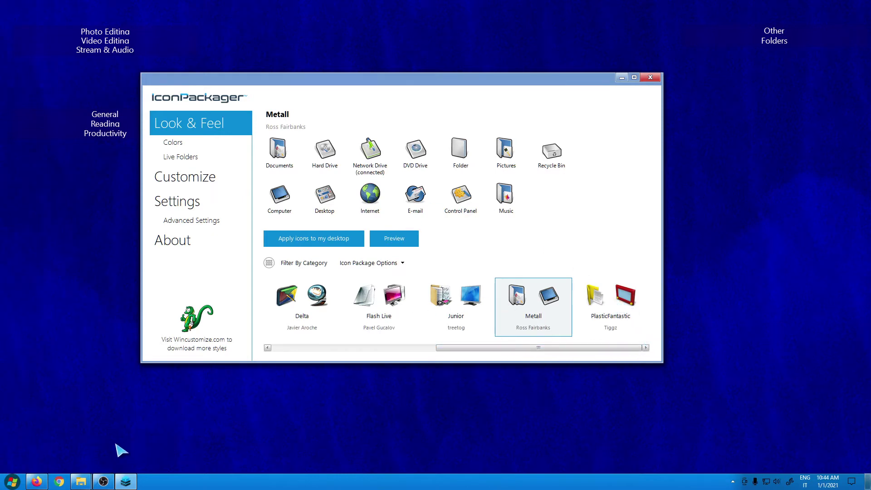
mouse_move(81, 482)
click(68, 451)
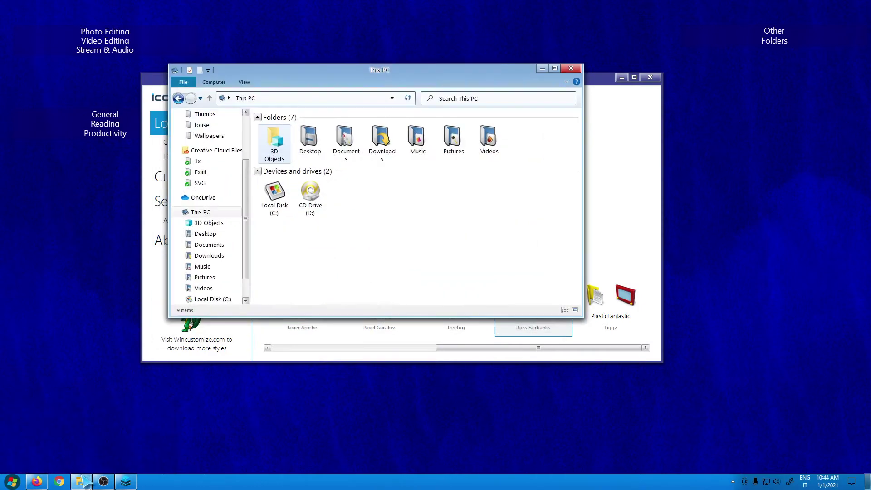
click(131, 444)
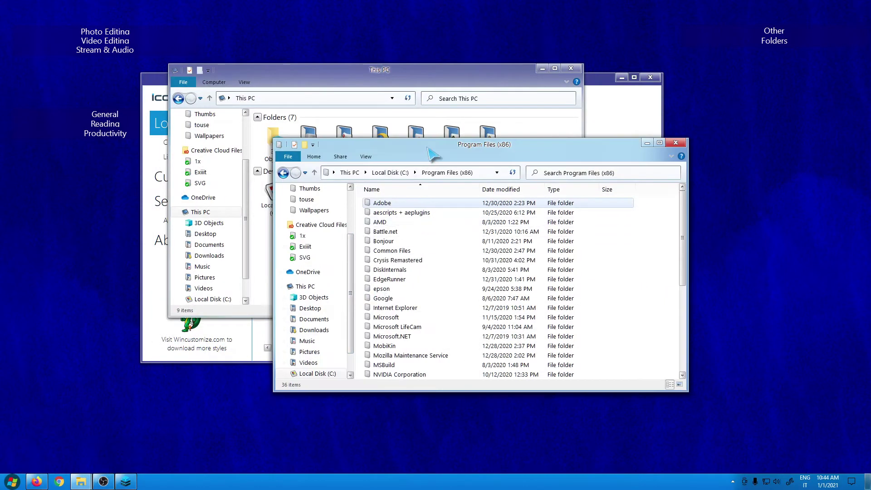
drag(424, 148, 464, 187)
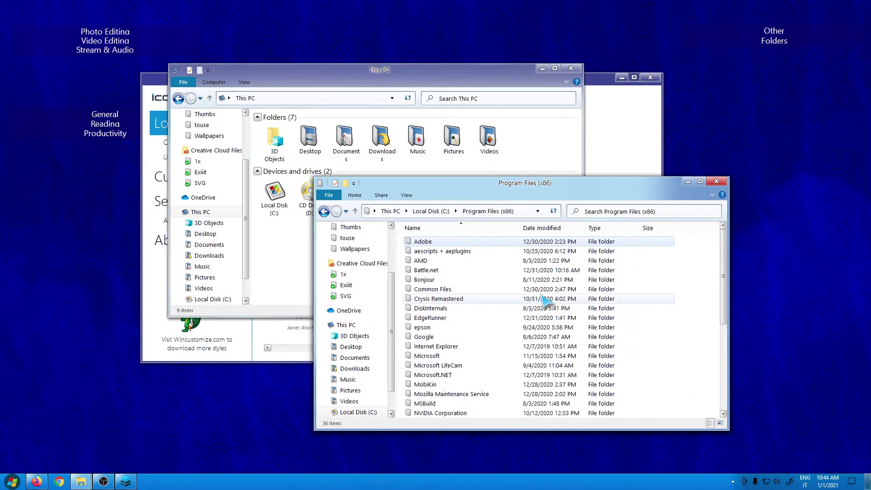
click(688, 181)
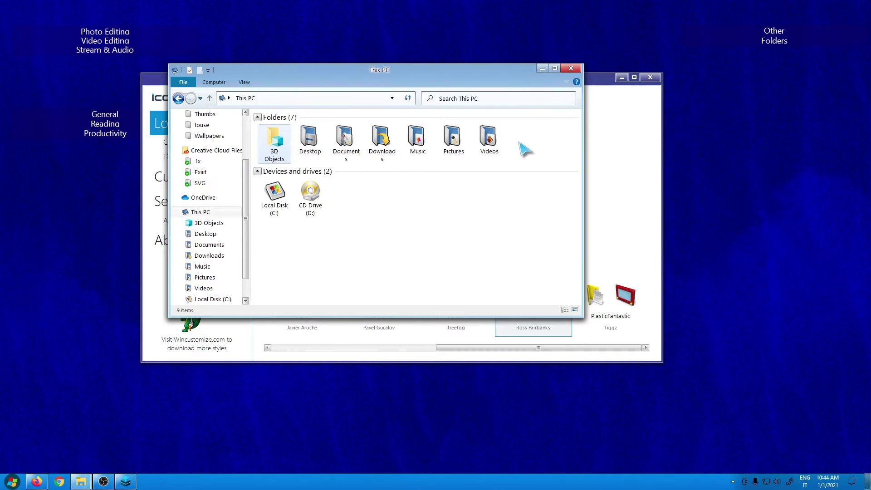
click(542, 69)
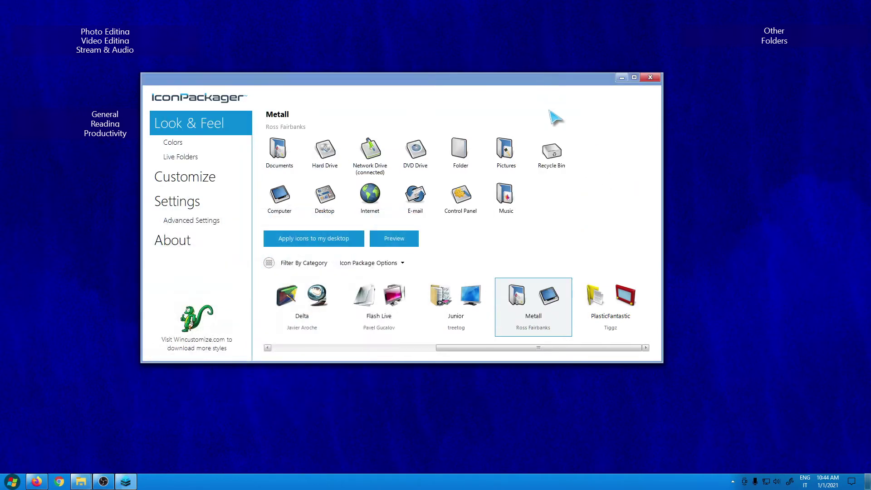
- Choose the PlasticFantastic icon package and bring up This PC to see its new icons
click(616, 295)
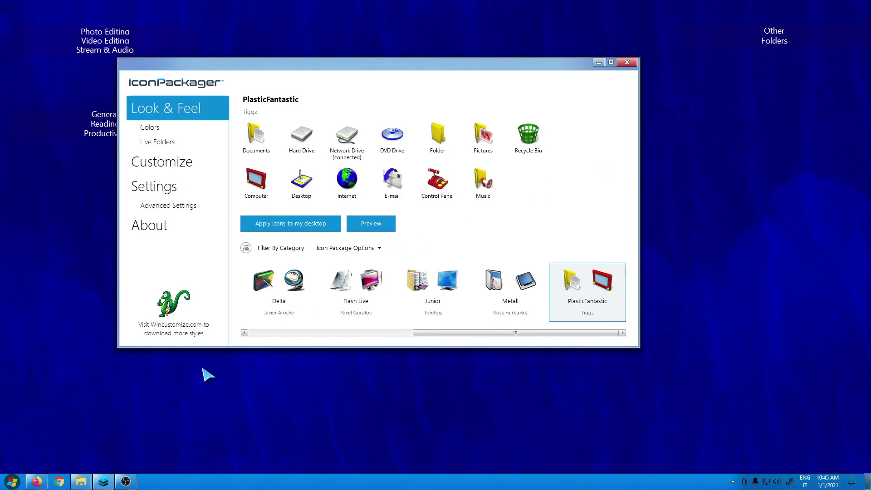
mouse_move(81, 482)
click(131, 450)
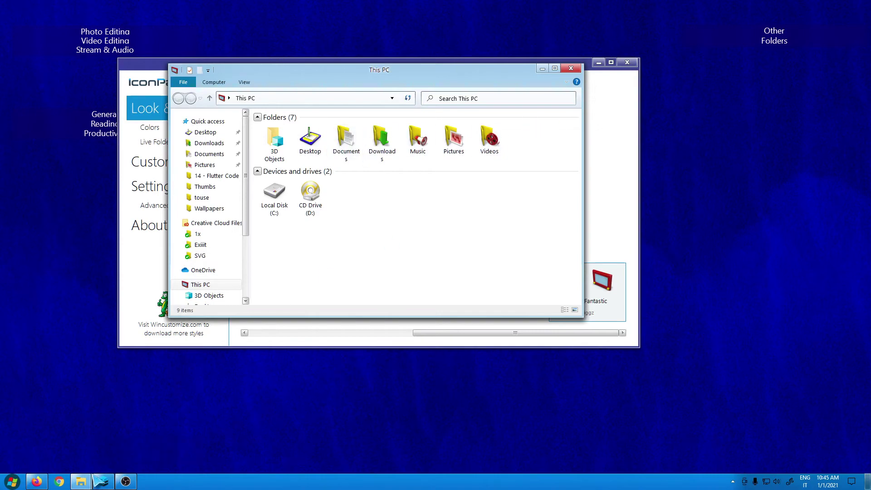
- Minimize the Program Files (x86) and This PC windows to reveal IconPackager again
mouse_move(81, 482)
click(61, 451)
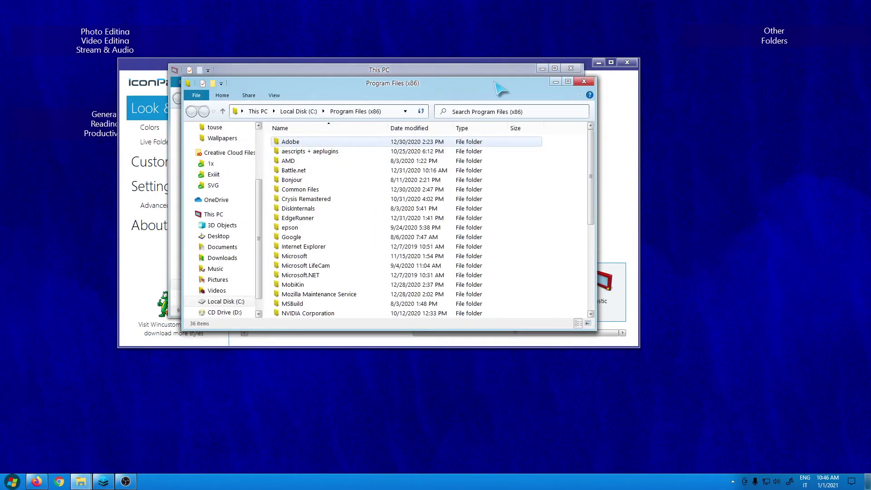
click(556, 82)
click(543, 69)
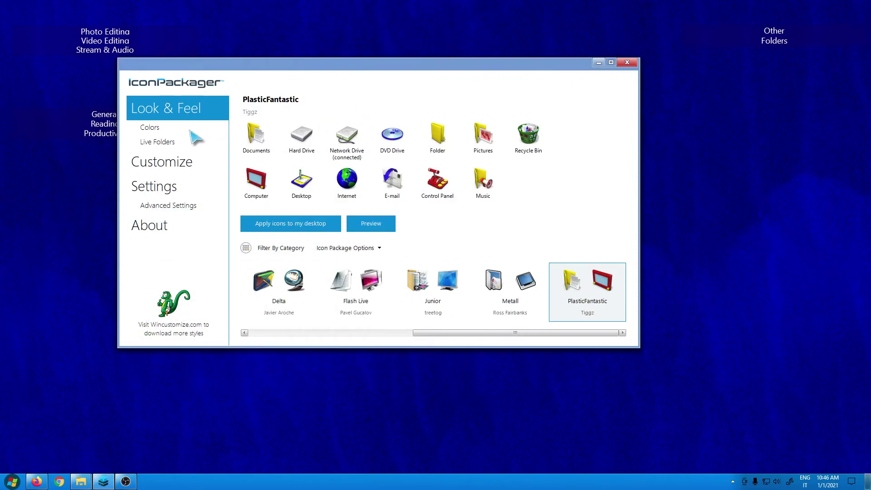
- Open the package's per-icon customization and inspect the Libraries icon without changing it
click(186, 165)
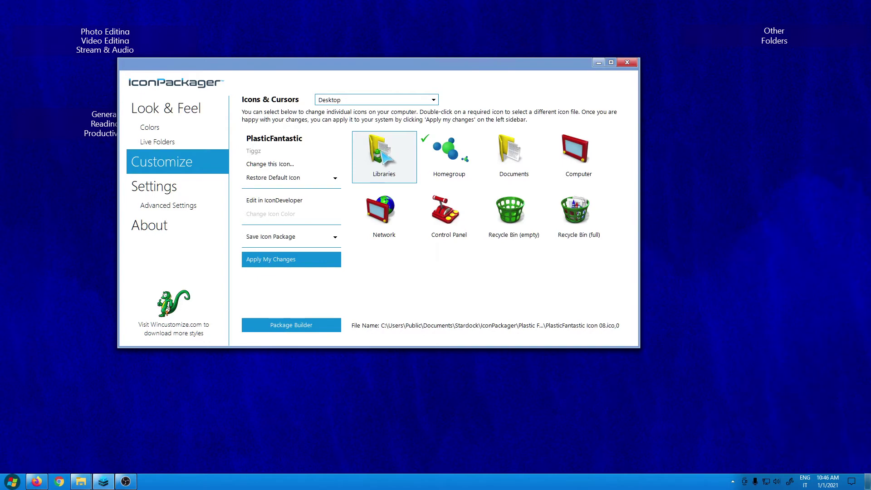
double_click(382, 153)
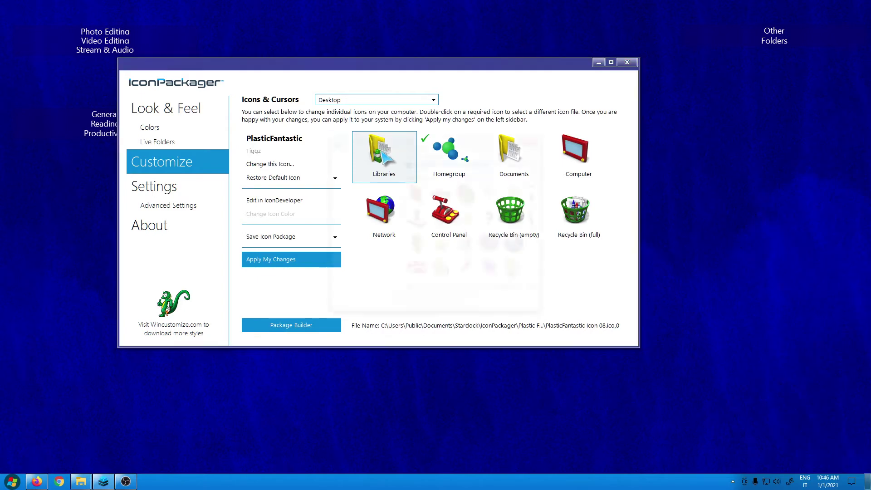
click(532, 139)
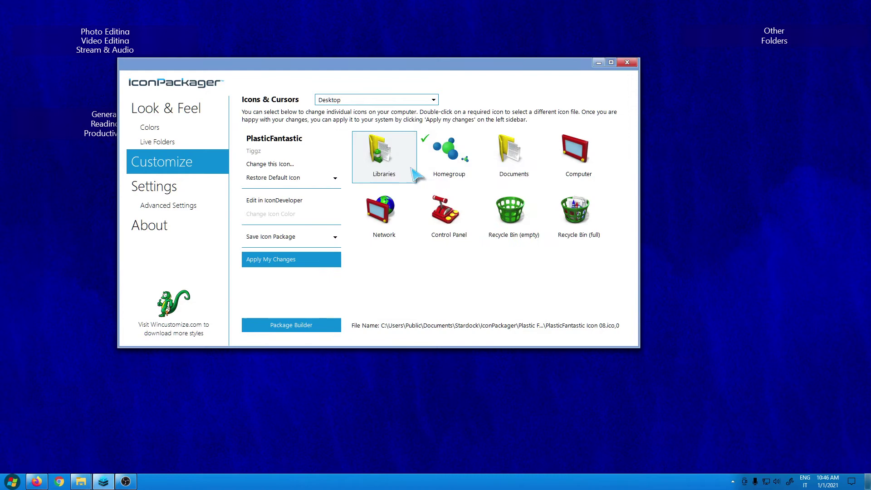
- Browse the Others and Drives icon categories, reset to Desktop, and return to the overview
click(381, 99)
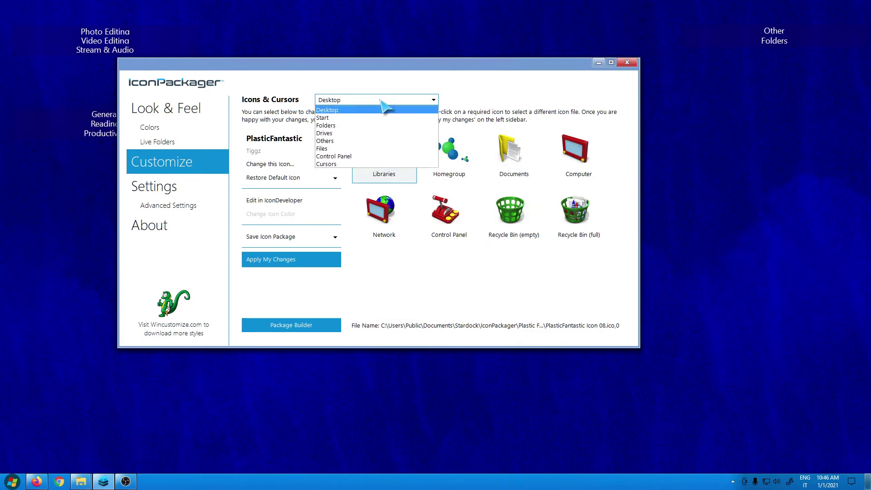
click(330, 142)
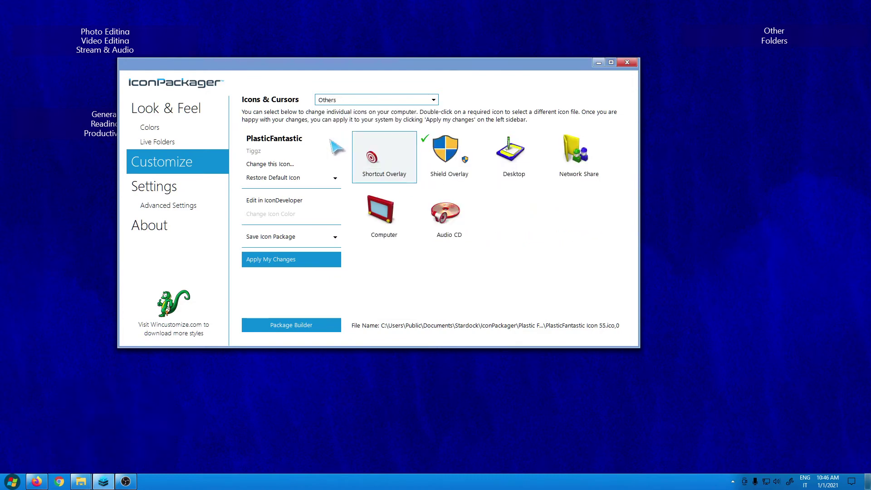
click(379, 101)
click(325, 133)
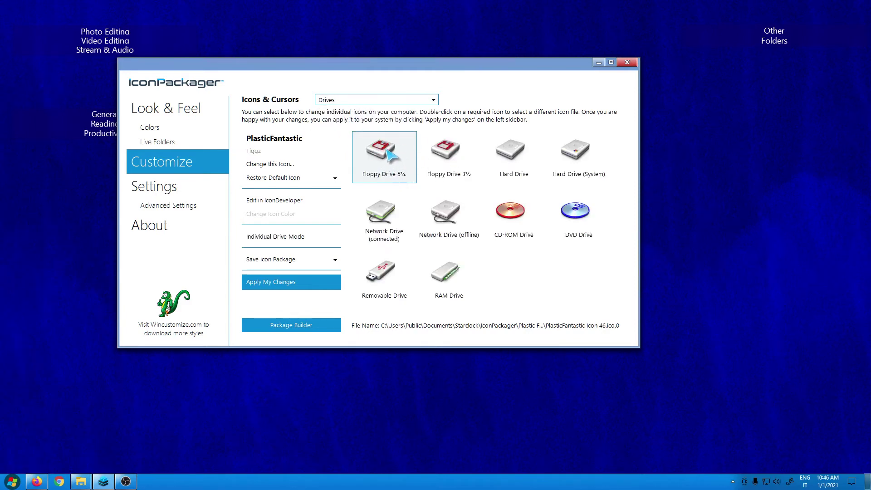
click(366, 101)
click(360, 109)
click(187, 111)
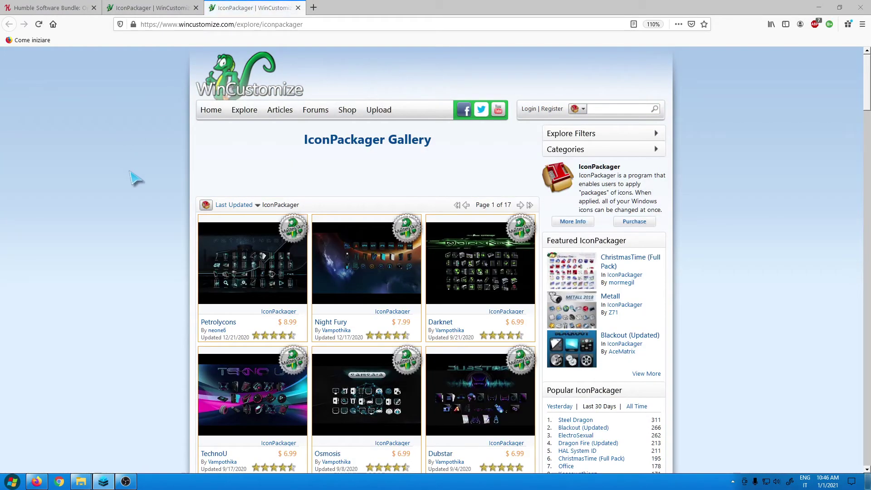
- Scroll through the WinCustomize icon packages, then switch to the Humble Software Bundle tab
scroll(135, 181, down, 2)
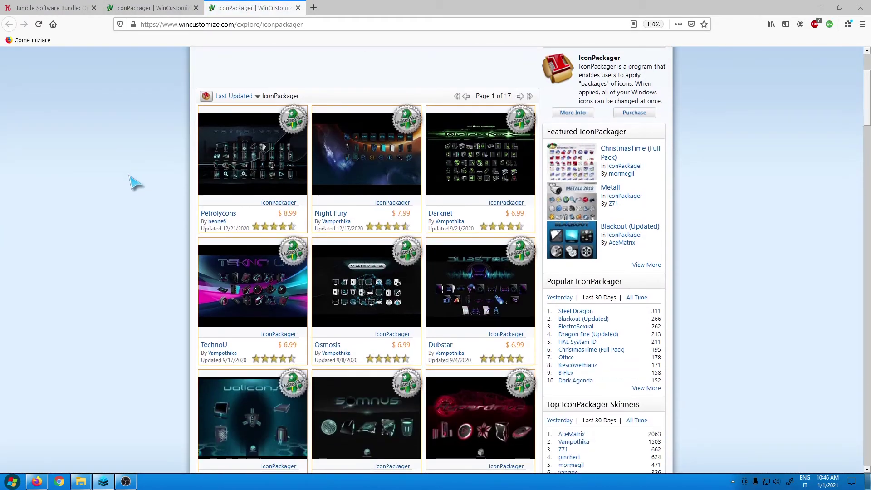
scroll(454, 338, down, 4)
scroll(431, 320, up, 3)
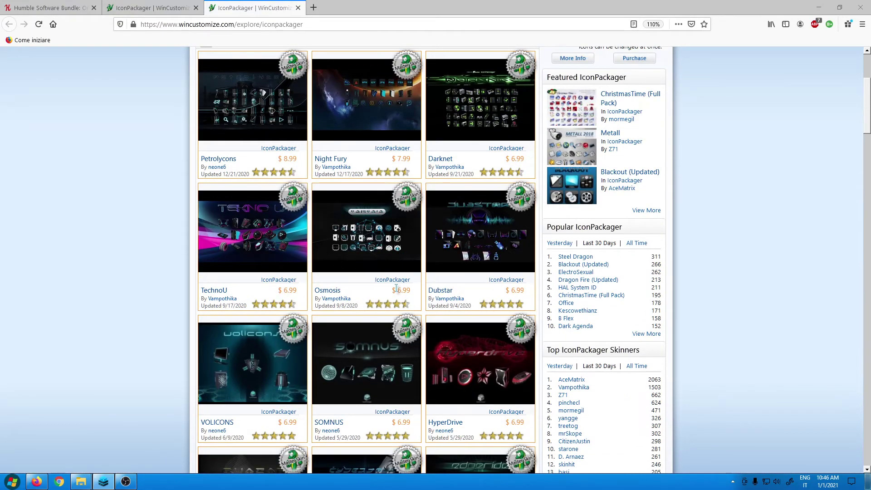
scroll(314, 298, down, 17)
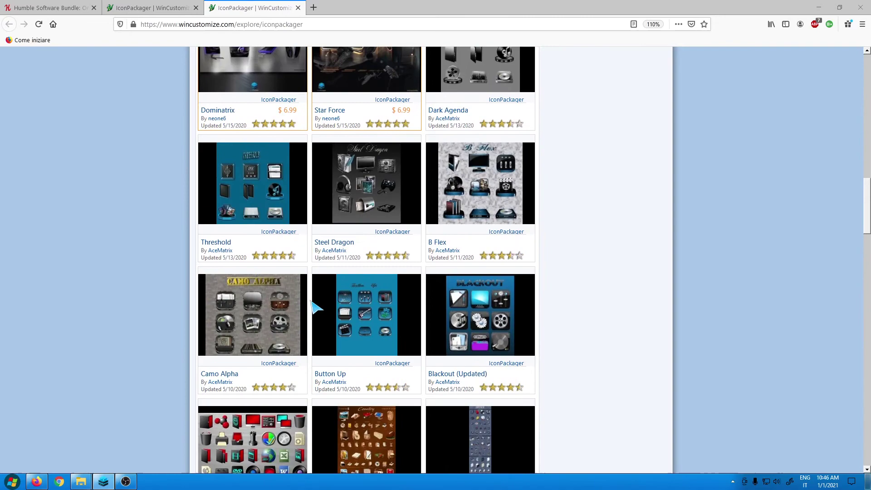
scroll(451, 326, up, 4)
scroll(336, 336, down, 5)
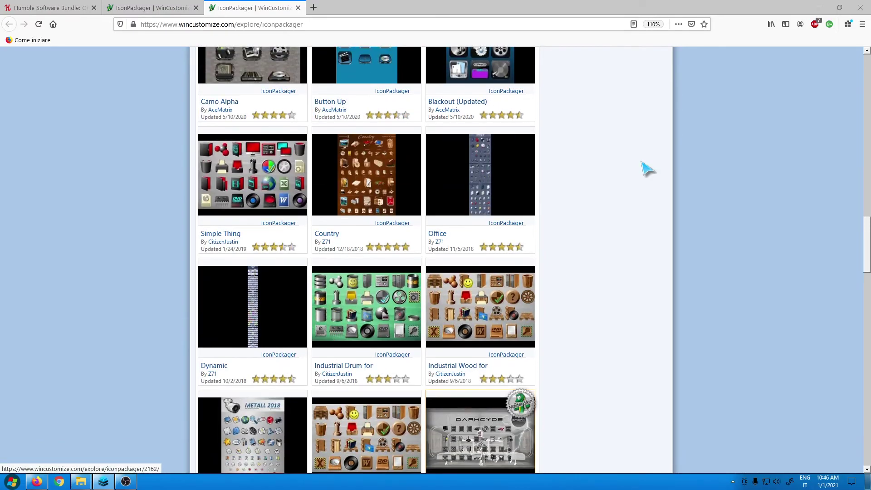
scroll(338, 282, down, 4)
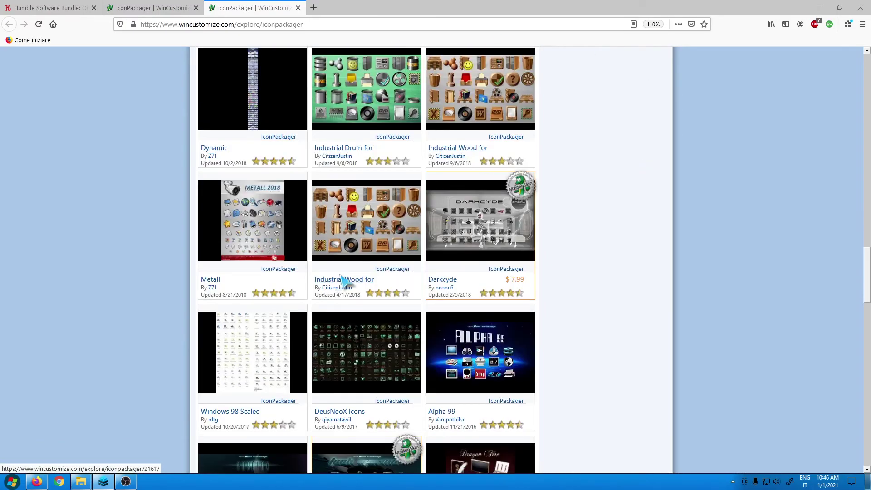
scroll(408, 240, down, 1)
scroll(367, 354, down, 10)
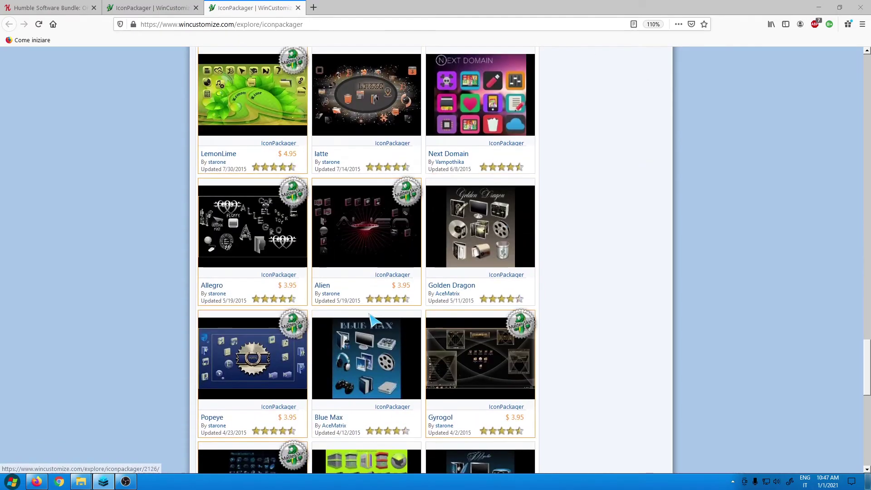
scroll(375, 320, up, 6)
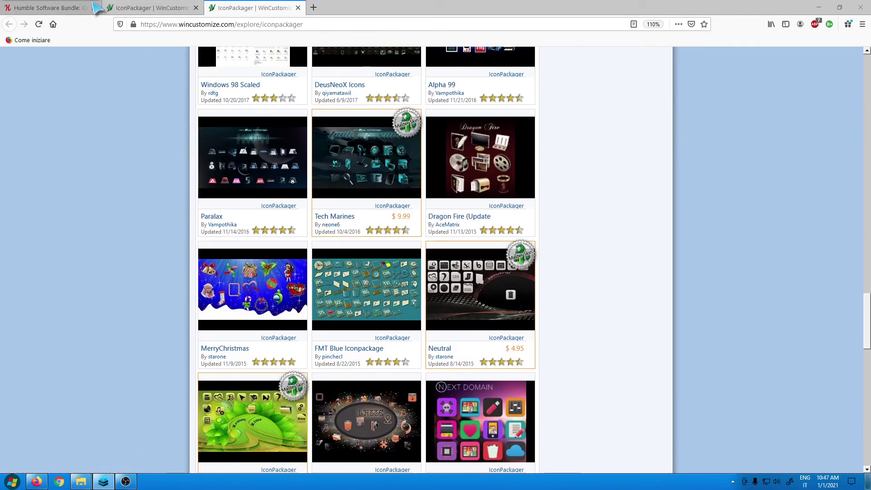
click(91, 6)
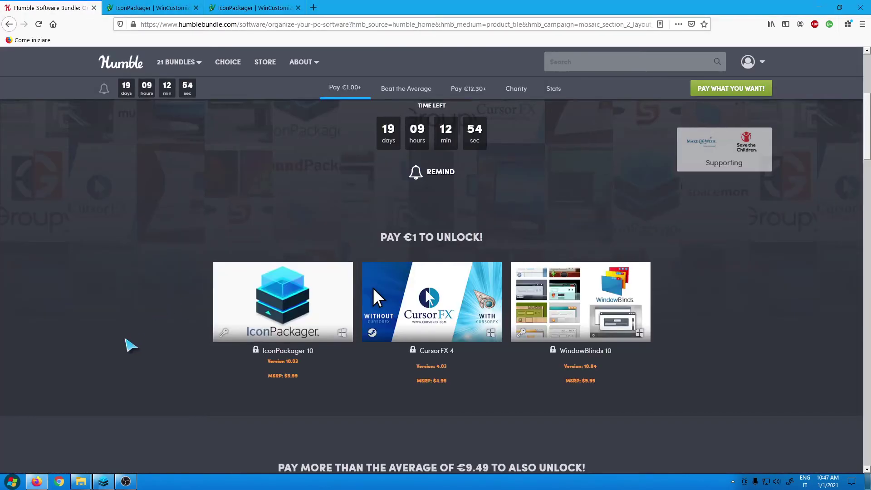
scroll(130, 345, up, 2)
scroll(131, 345, up, 3)
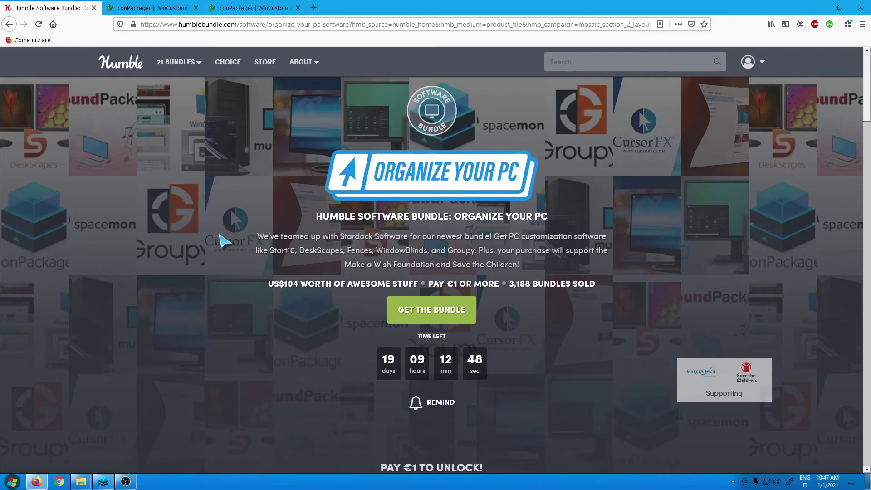
scroll(235, 243, down, 4)
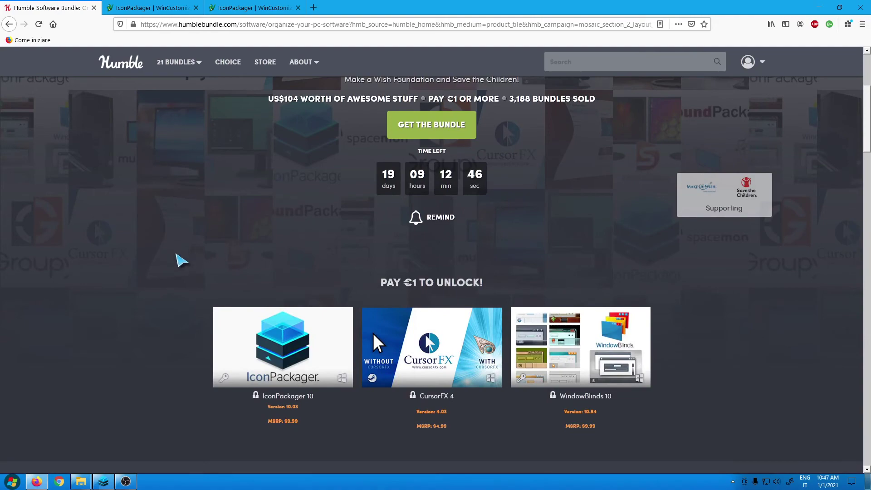
scroll(138, 272, up, 4)
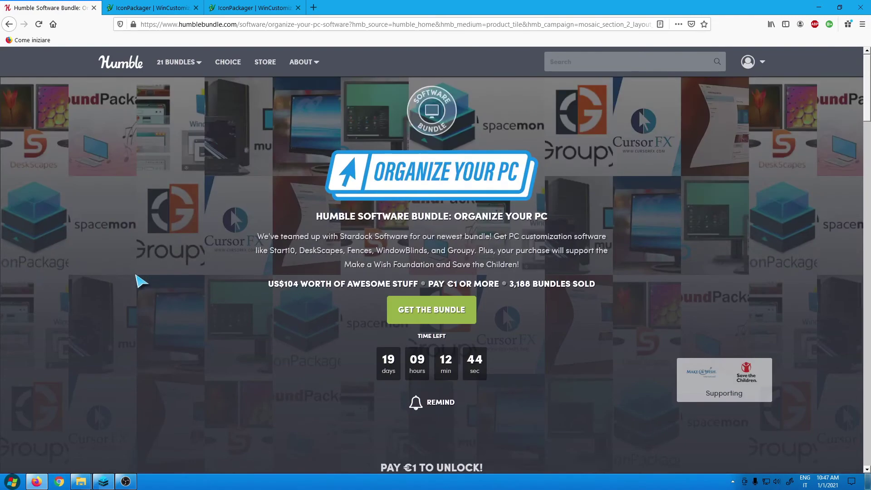
scroll(140, 284, down, 4)
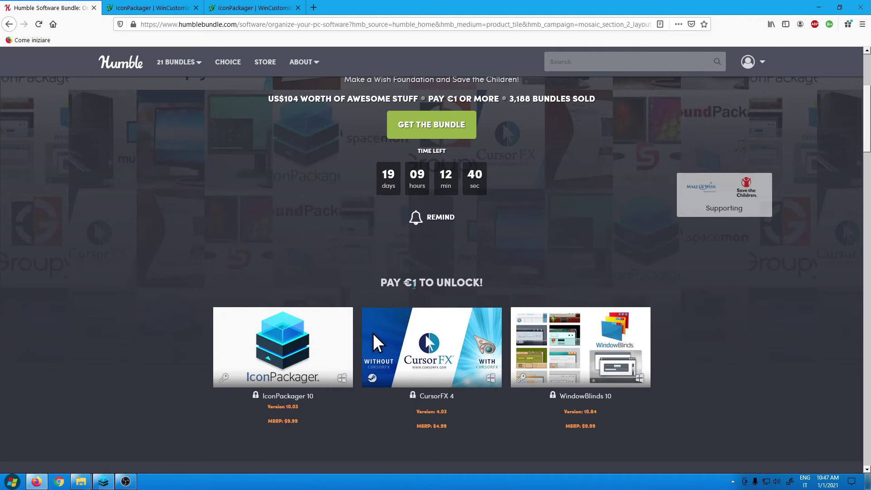
drag(414, 286, 414, 283)
click(415, 282)
drag(418, 283, 413, 283)
scroll(398, 253, down, 5)
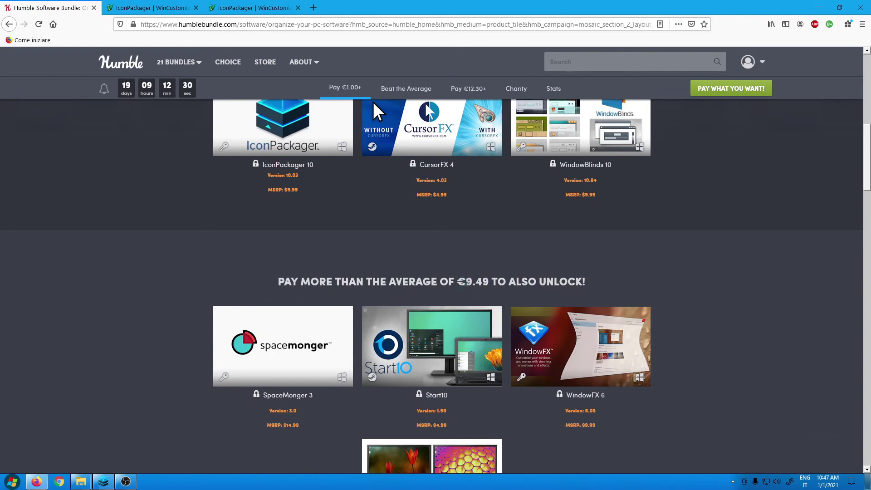
drag(466, 282, 482, 282)
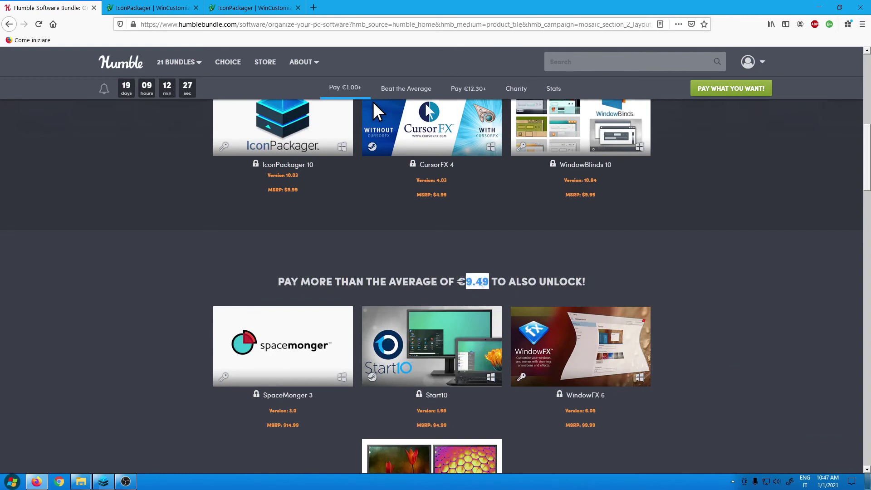
scroll(590, 182, down, 2)
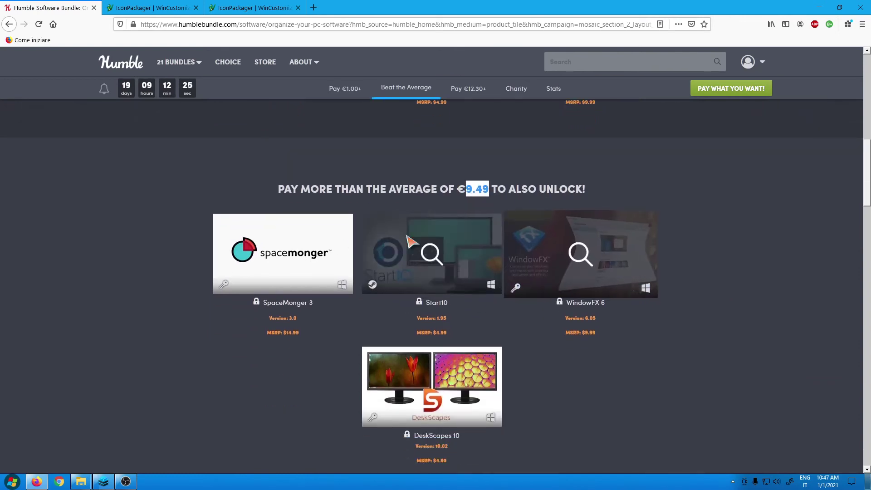
scroll(515, 271, up, 6)
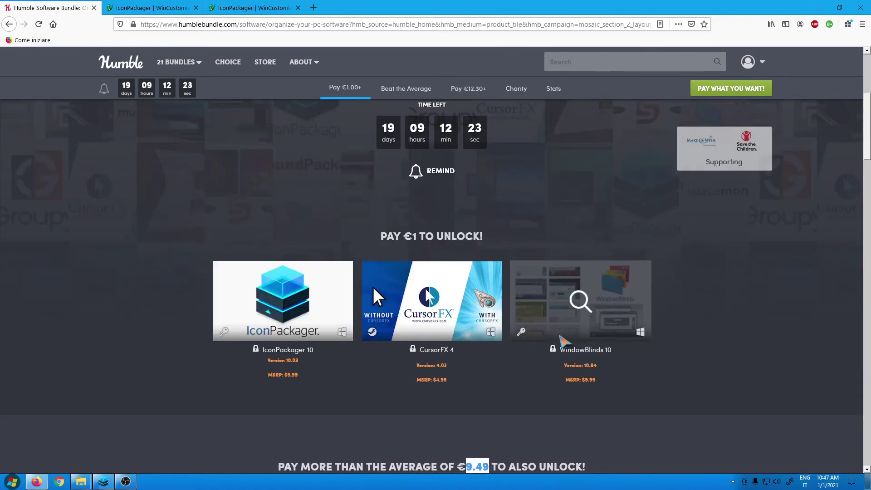
scroll(563, 342, down, 6)
scroll(562, 341, down, 9)
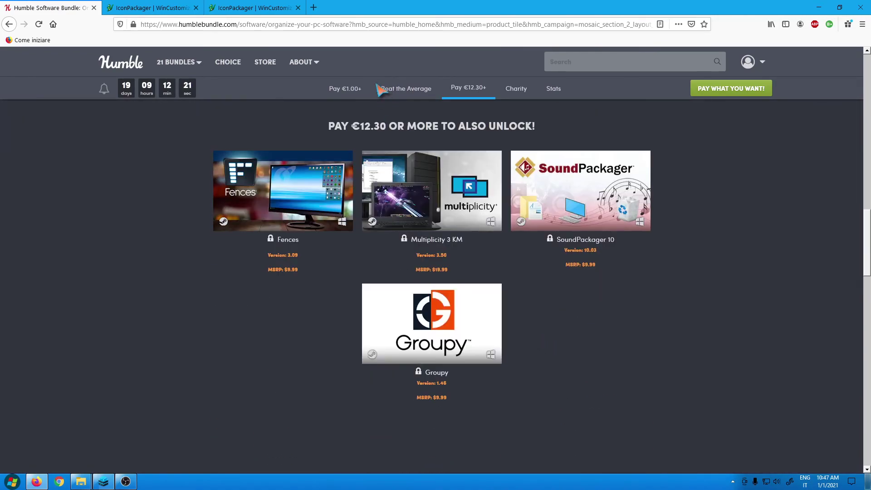
drag(362, 130, 387, 129)
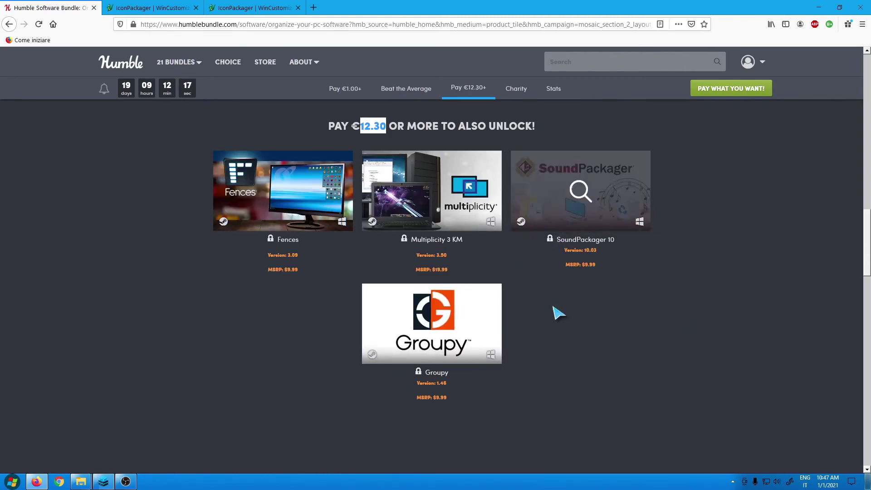
scroll(800, 280, up, 7)
scroll(773, 327, down, 7)
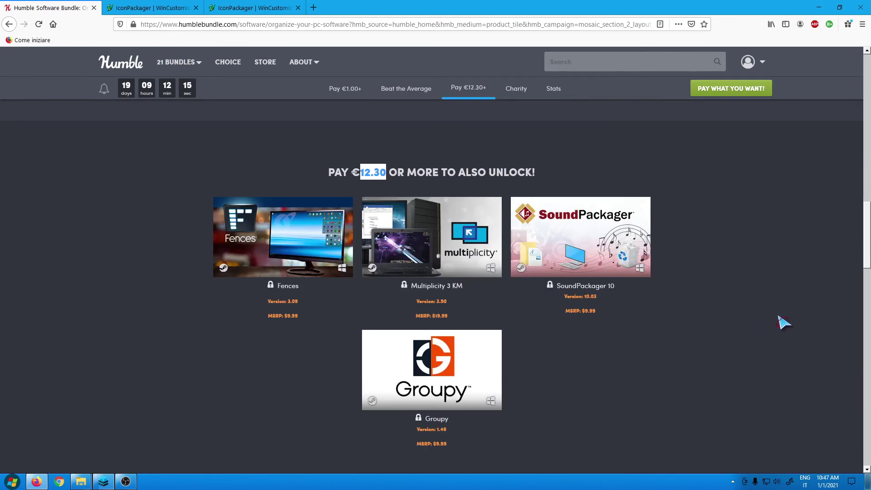
click(782, 320)
scroll(782, 318, up, 4)
scroll(586, 327, down, 2)
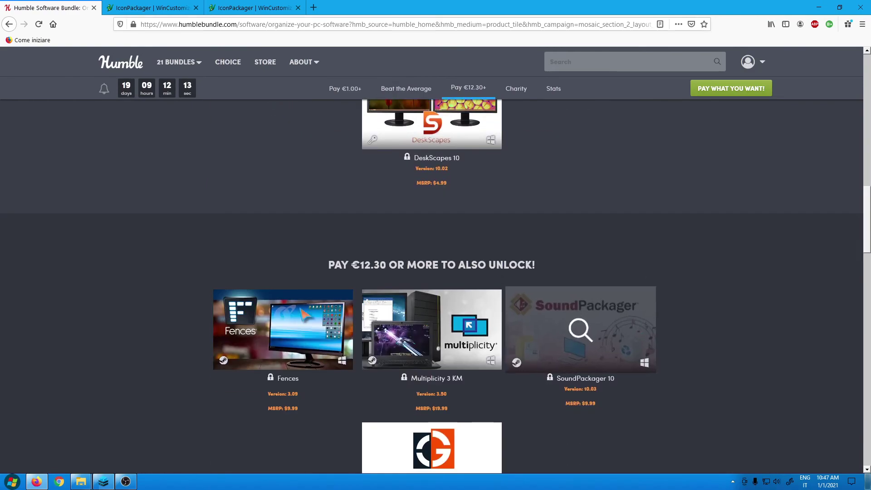
scroll(603, 331, down, 6)
scroll(567, 341, up, 7)
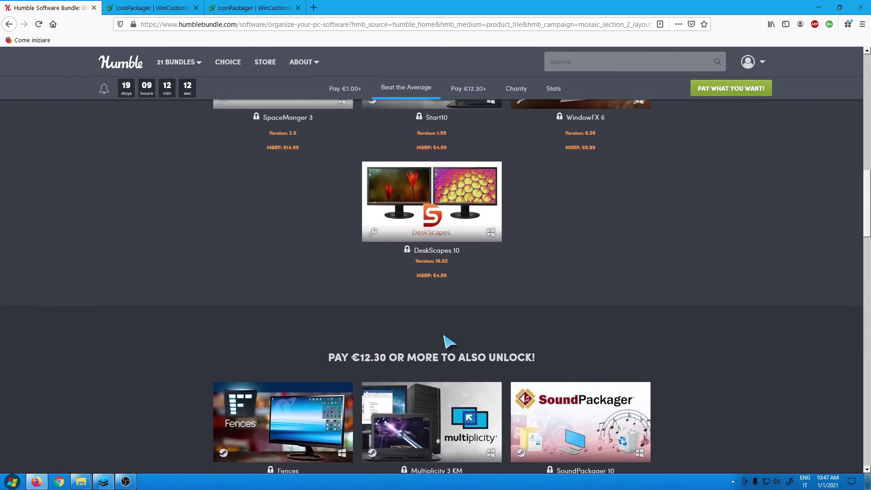
scroll(447, 341, up, 15)
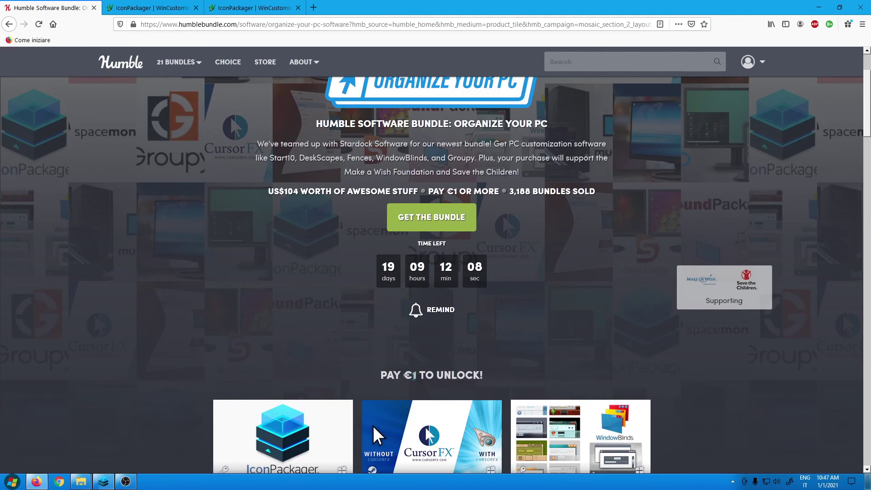
scroll(276, 340, up, 2)
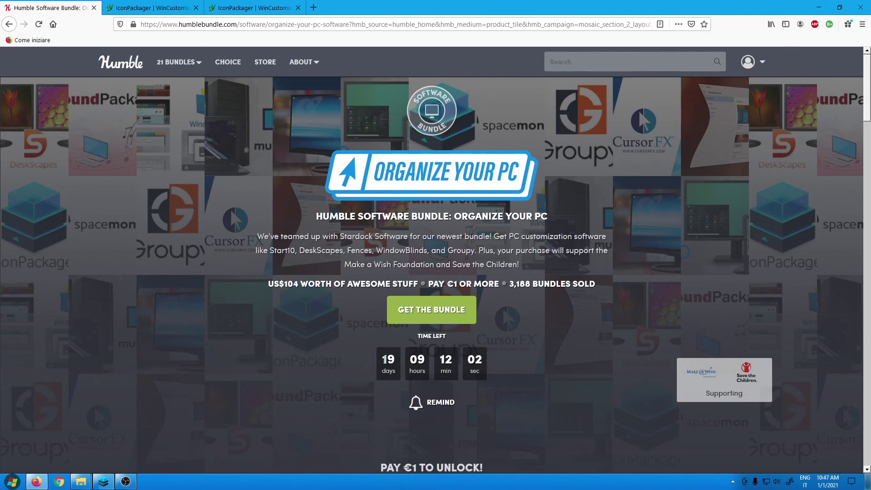
double_click(386, 360)
click(366, 248)
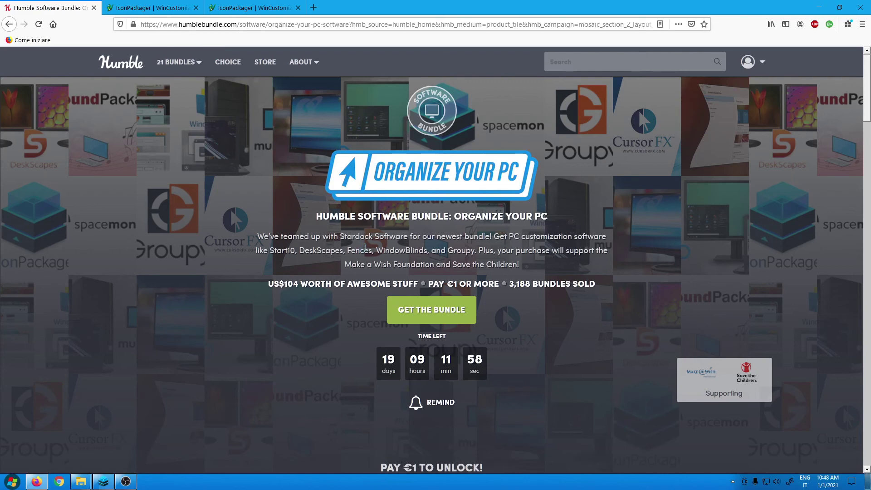